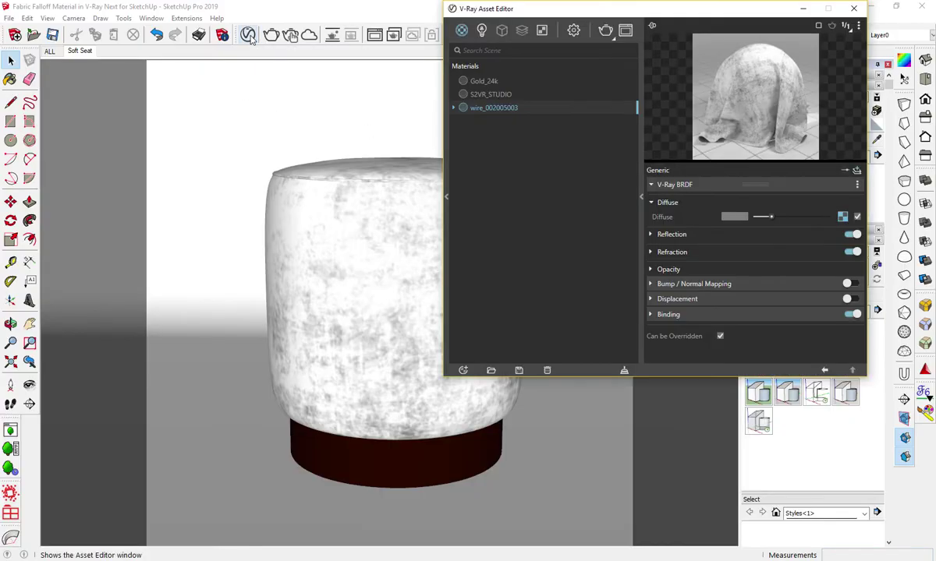
- Render the stool, change the seat fabric's Reflection BRDF to Blinn, and render again
left_click(271, 36)
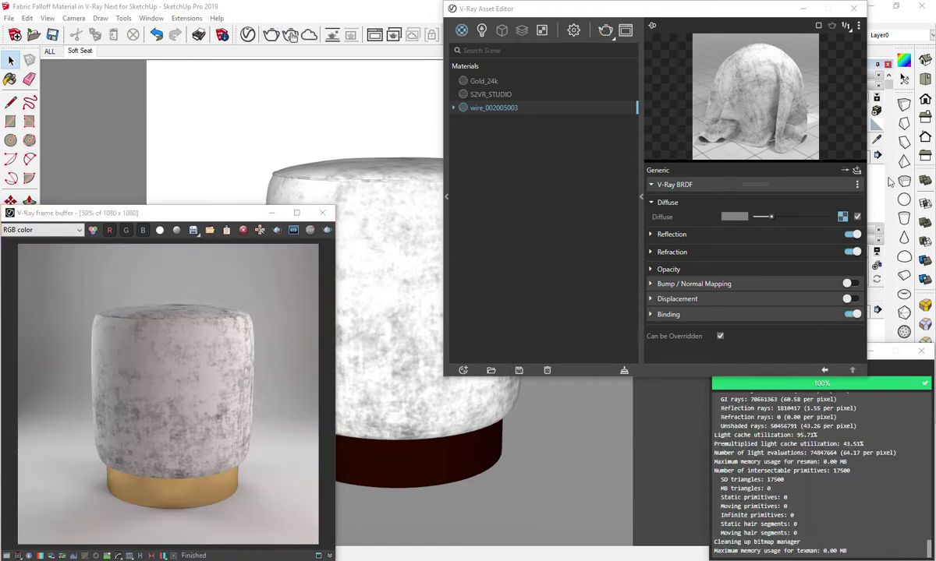
left_click(846, 171)
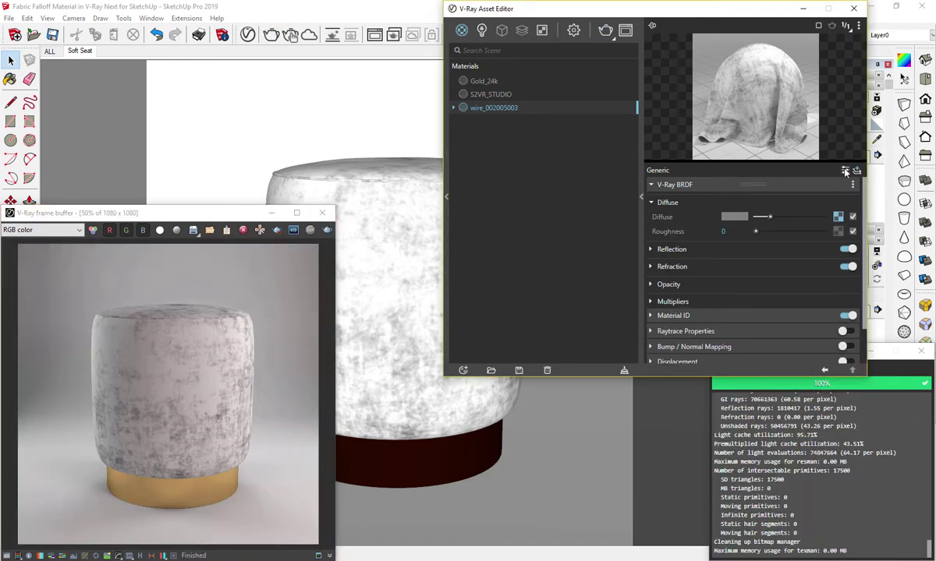
left_click(791, 253)
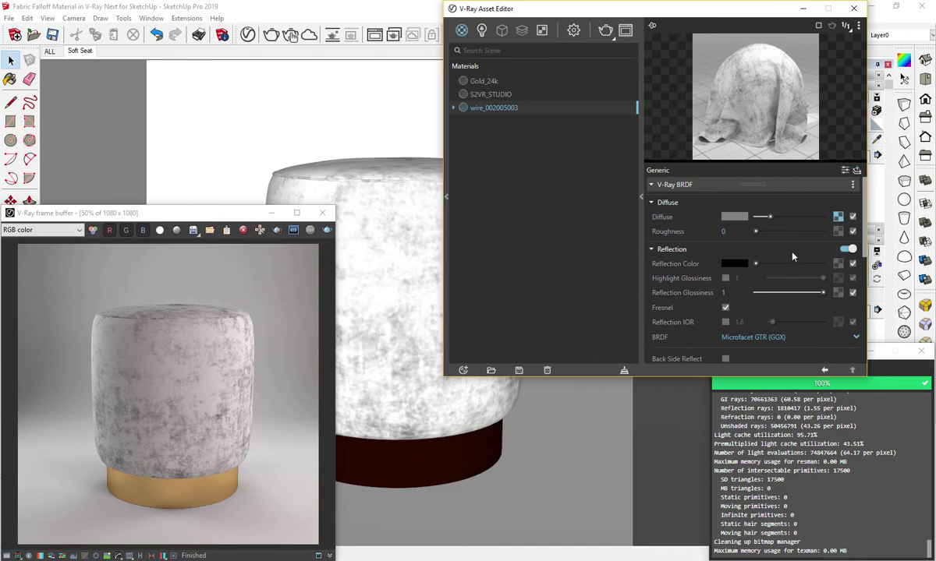
left_click(773, 340)
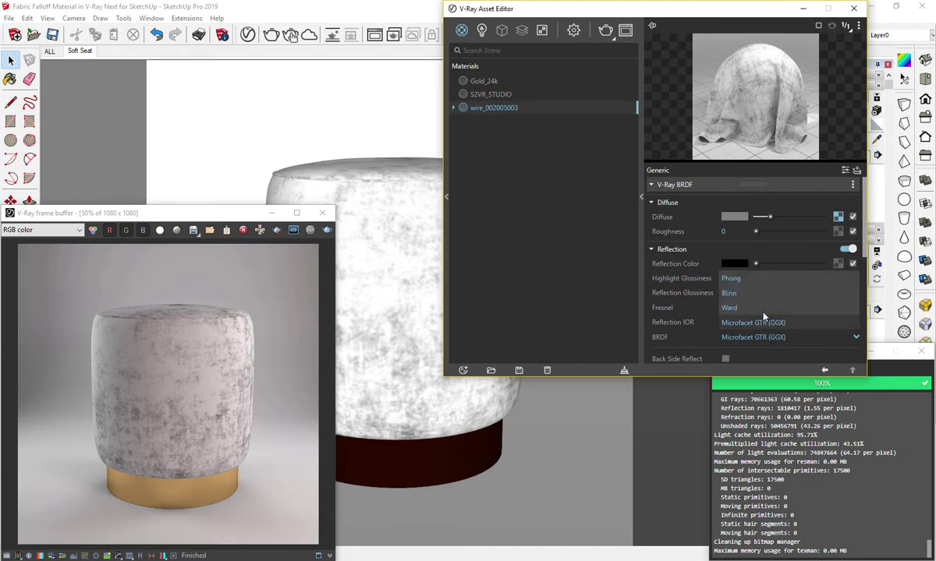
left_click(740, 293)
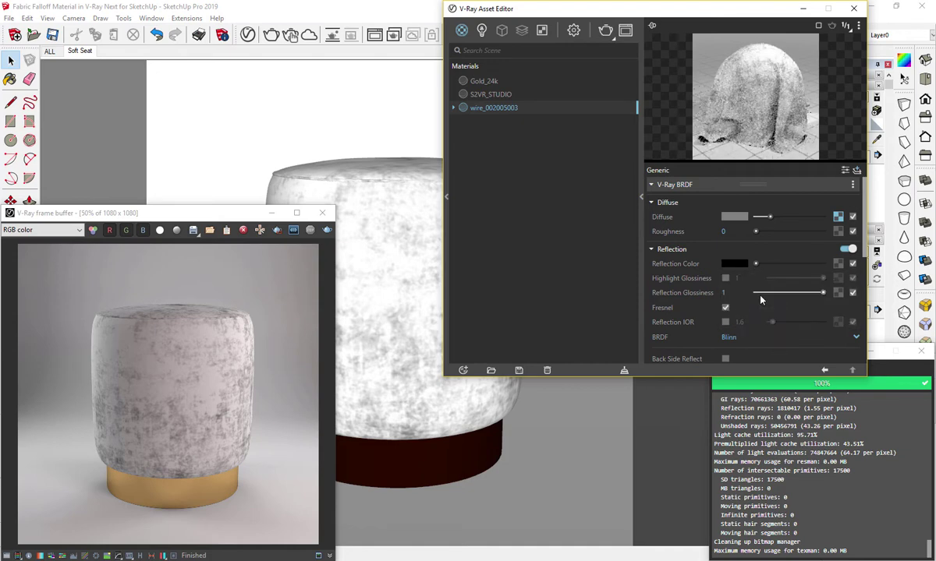
left_click(329, 233)
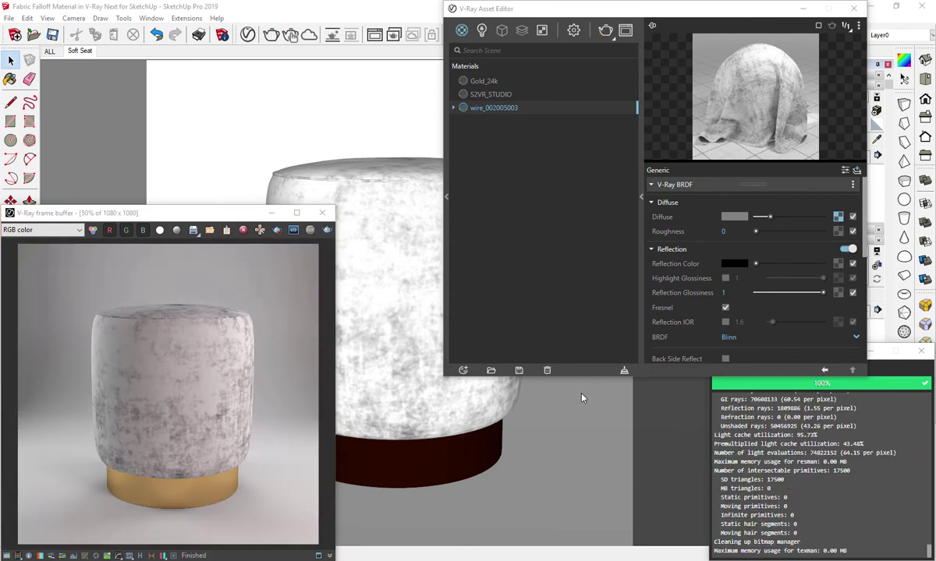
- Wrap the seat's diffuse texture in a Falloff map
right_click(837, 217)
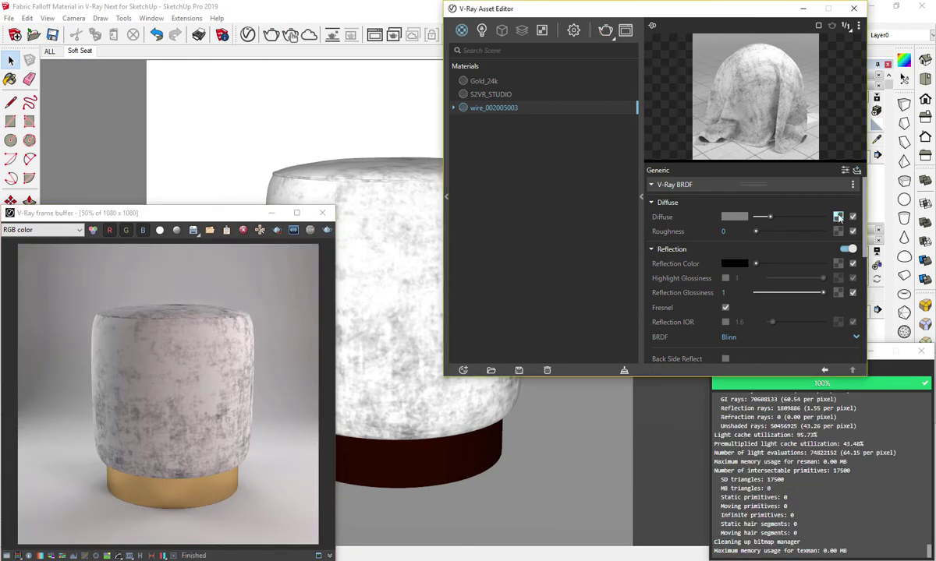
mouse_move(817, 266)
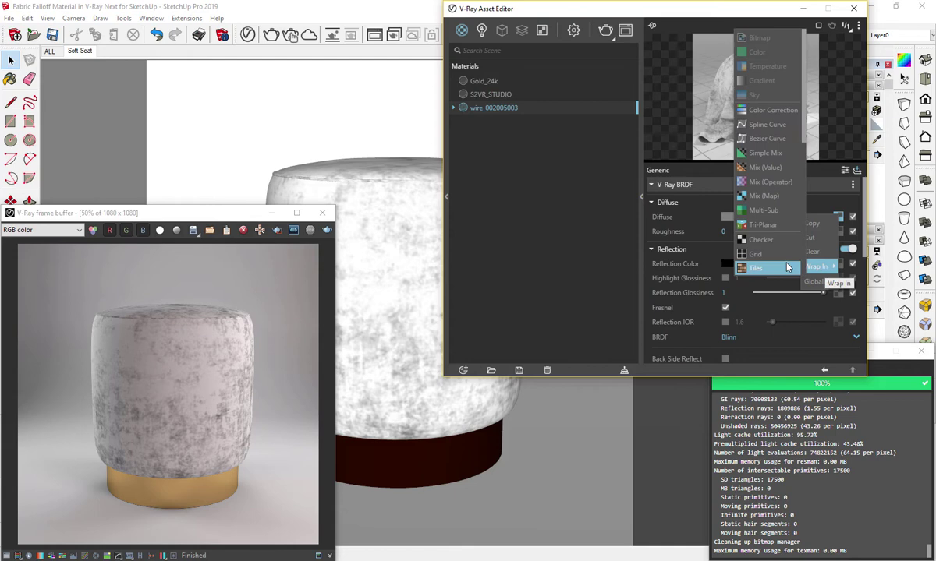
scroll(772, 267, "down", 1)
scroll(772, 267, "down", 2)
scroll(772, 268, "down", 2)
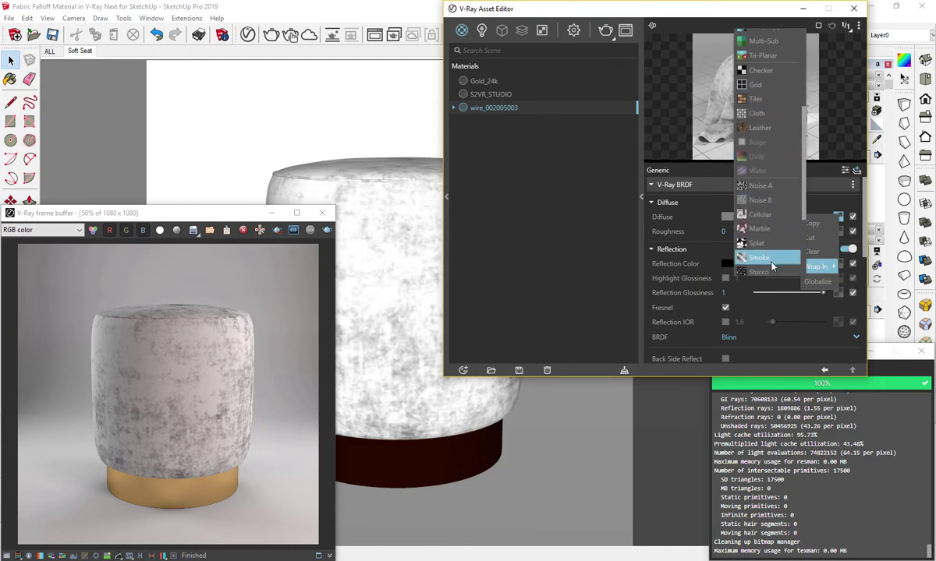
scroll(772, 267, "down", 1)
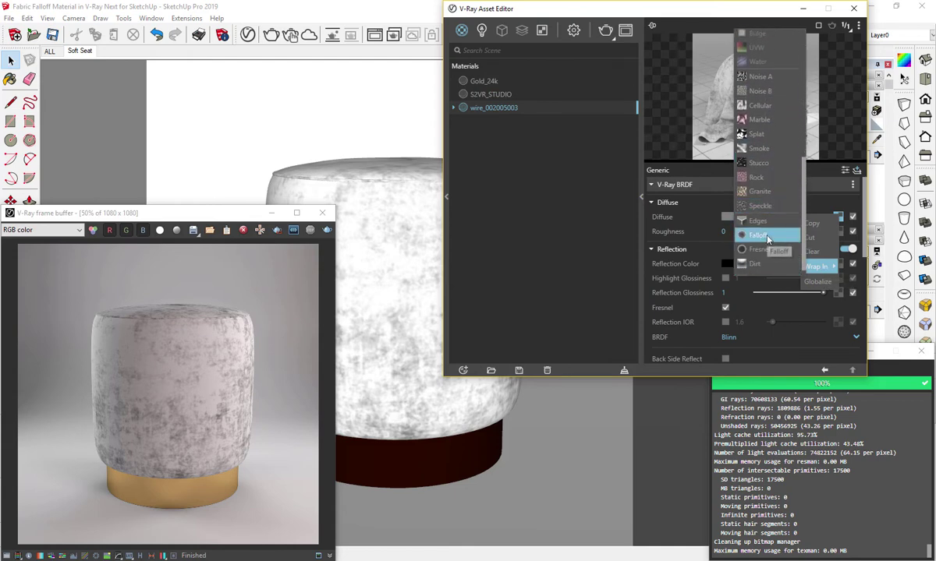
left_click(768, 240)
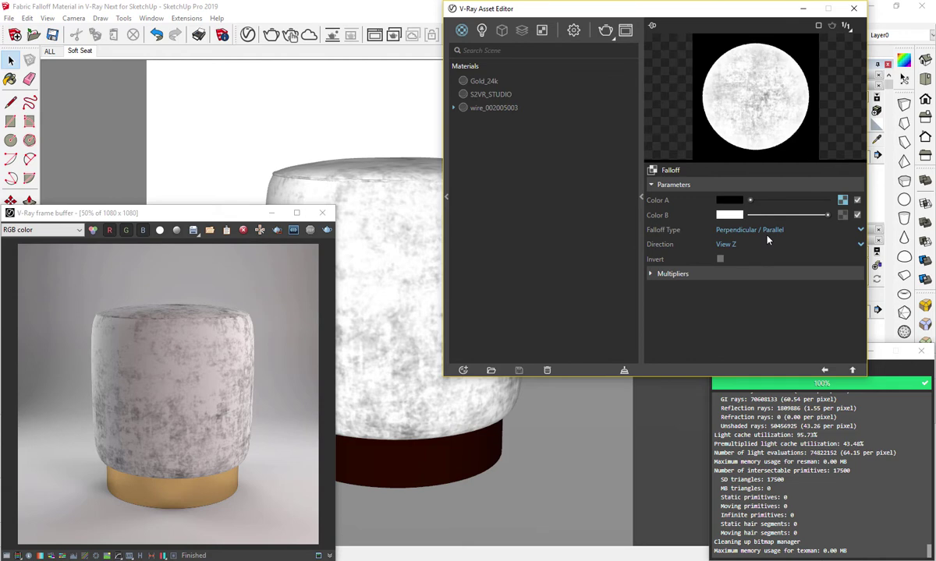
- Set the falloff to Fresnel with IOR 1.55, Blend Amount mode, and Color A at 0.5
left_click(755, 232)
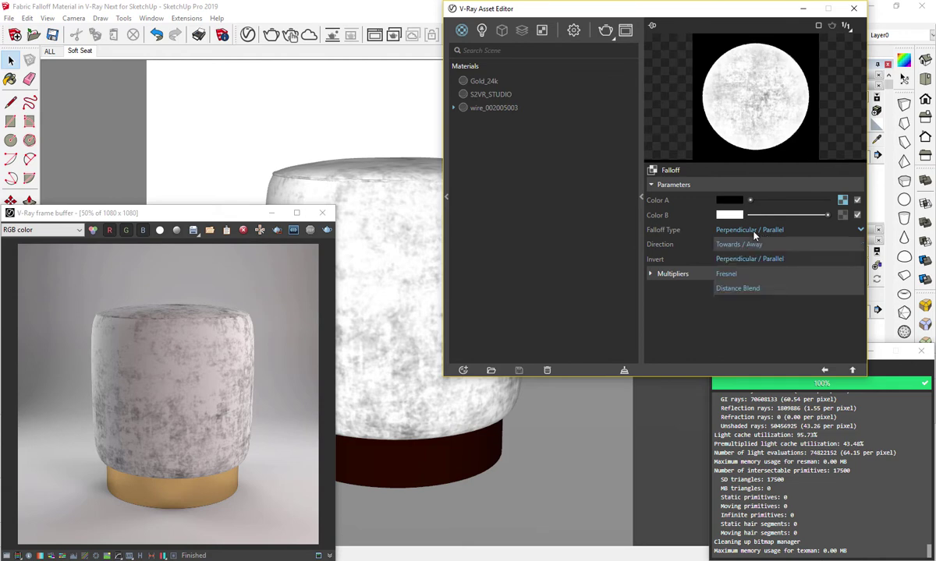
left_click(724, 273)
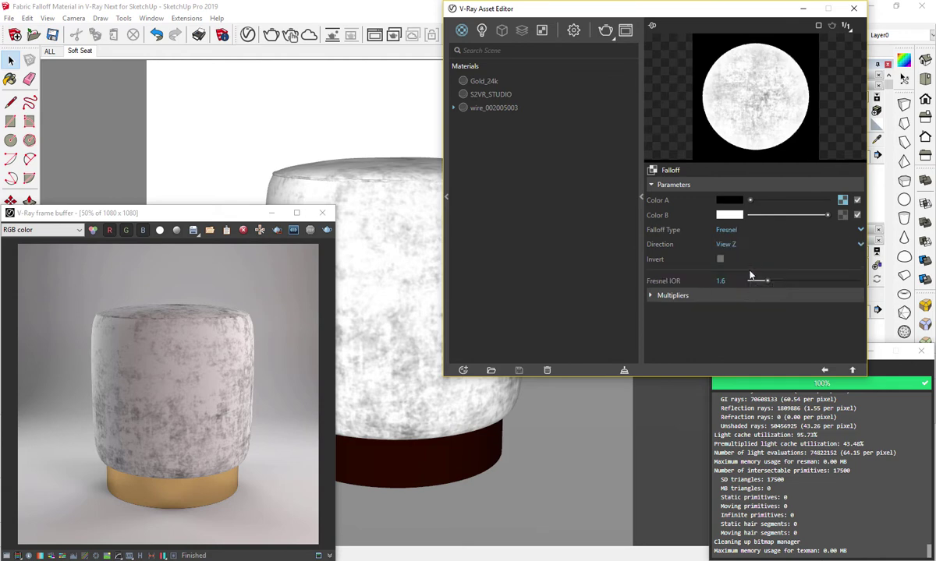
left_click(738, 281)
type("1.55")
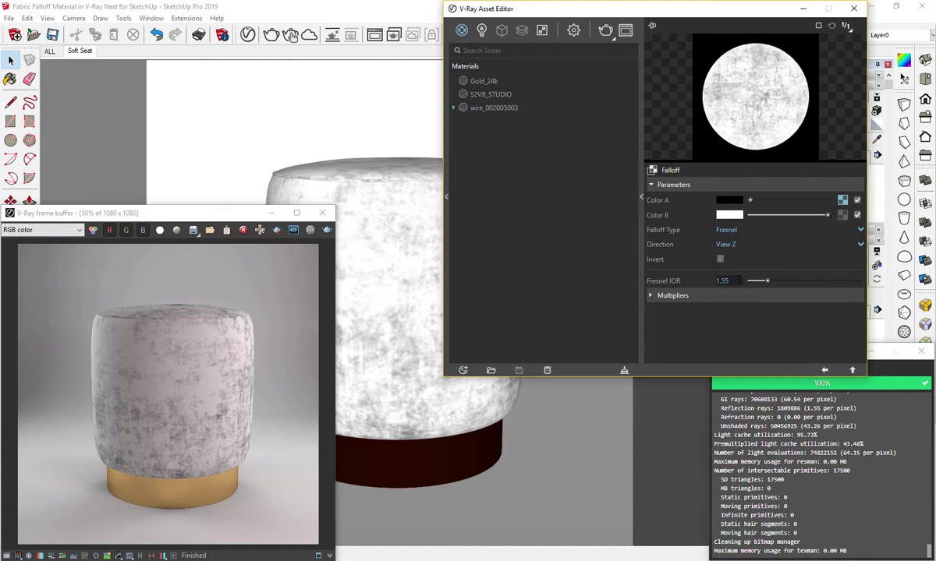
left_click(741, 295)
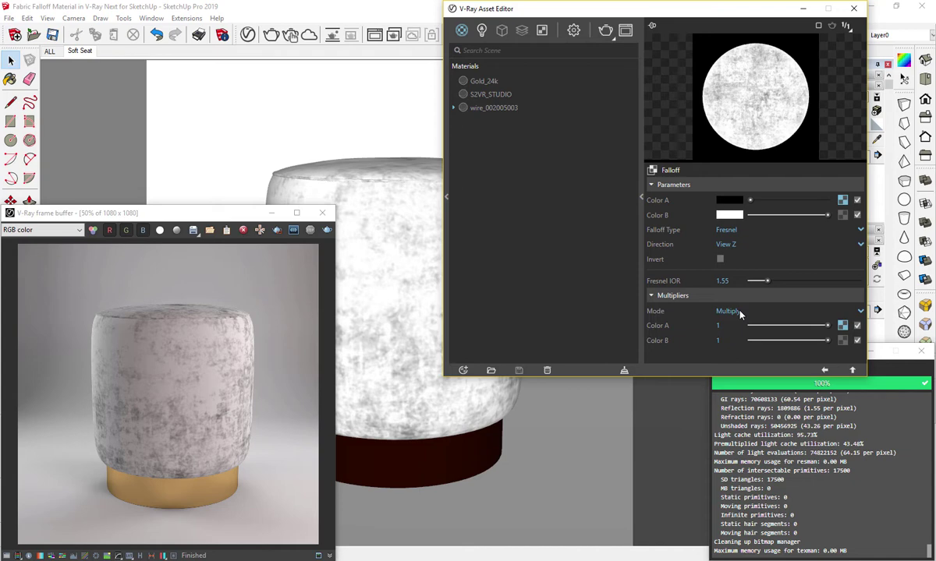
left_click(729, 312)
left_click(741, 340)
key("Return")
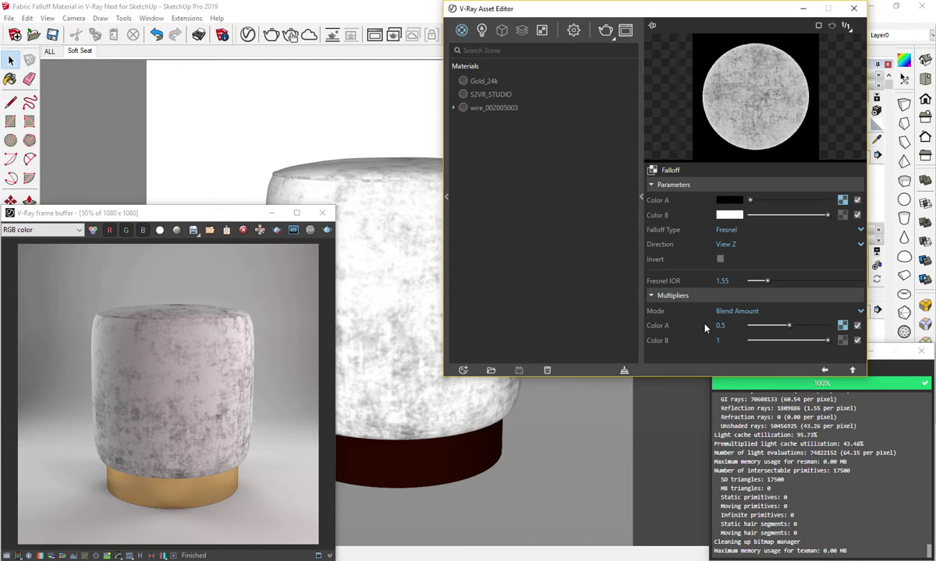
- Turn on A/B compare in the frame buffer, nudge the split, and render the falloff seat
left_click(825, 371)
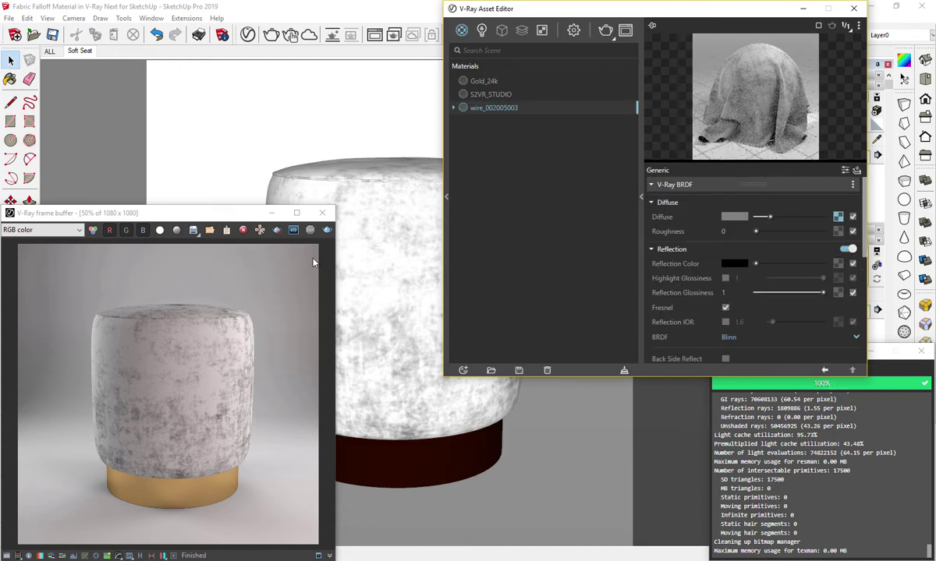
left_click(279, 231)
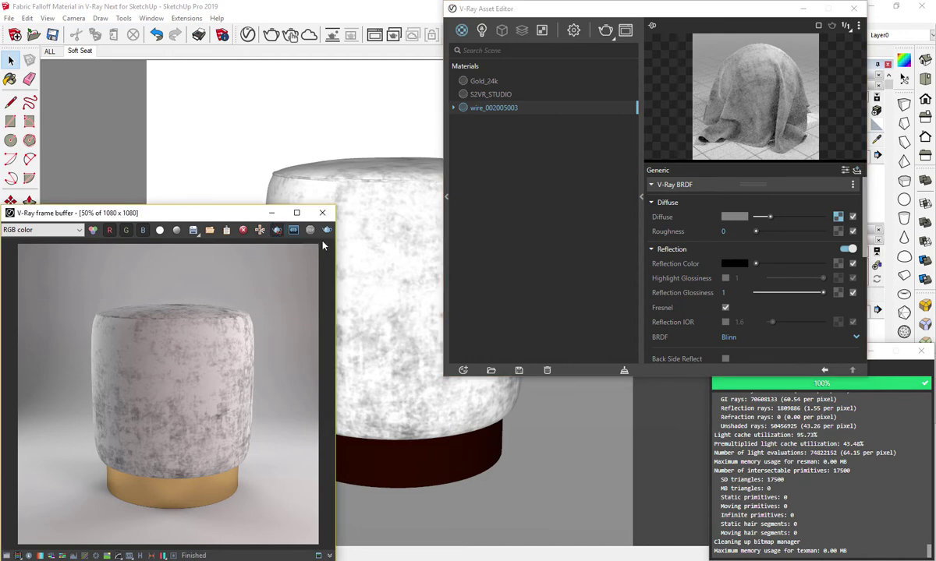
left_click(169, 553)
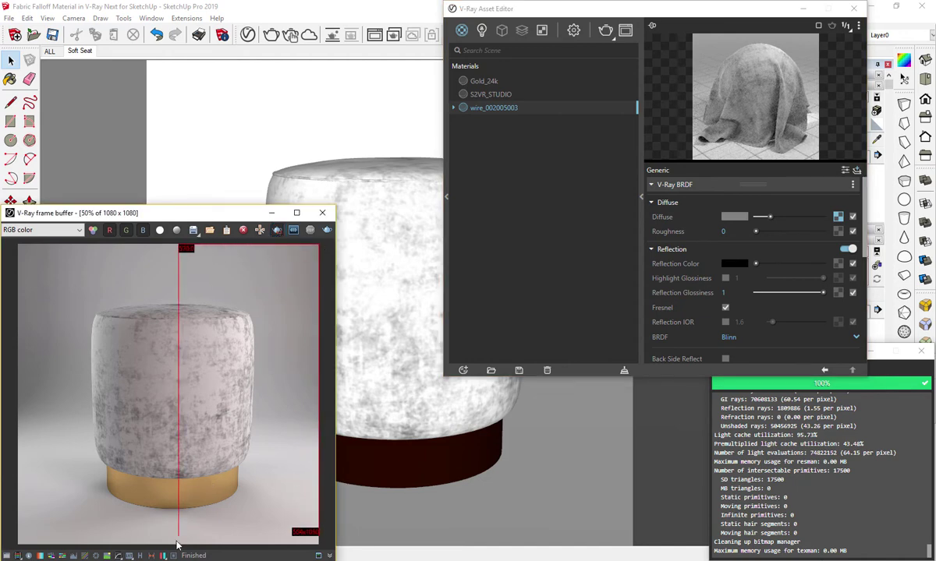
left_click_drag(169, 554, 173, 554)
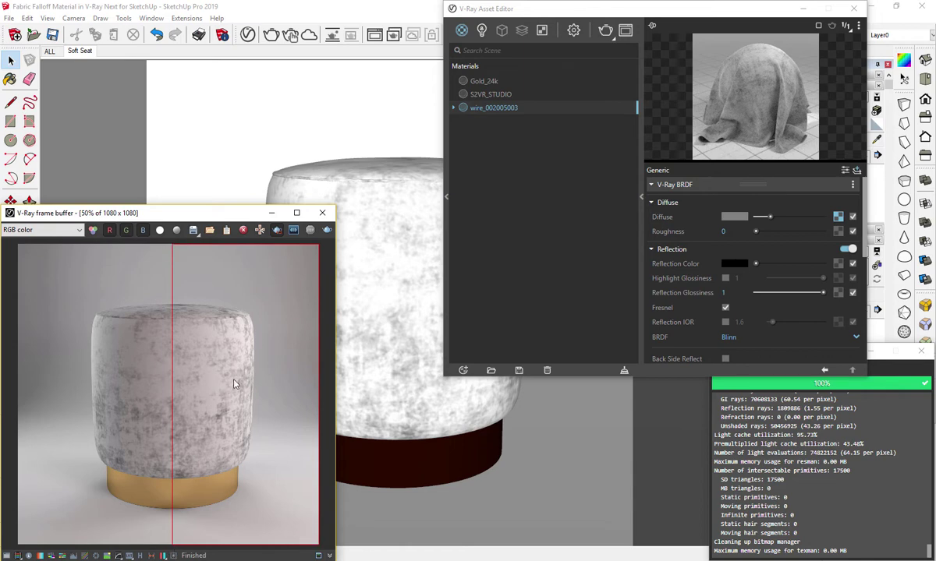
left_click(328, 231)
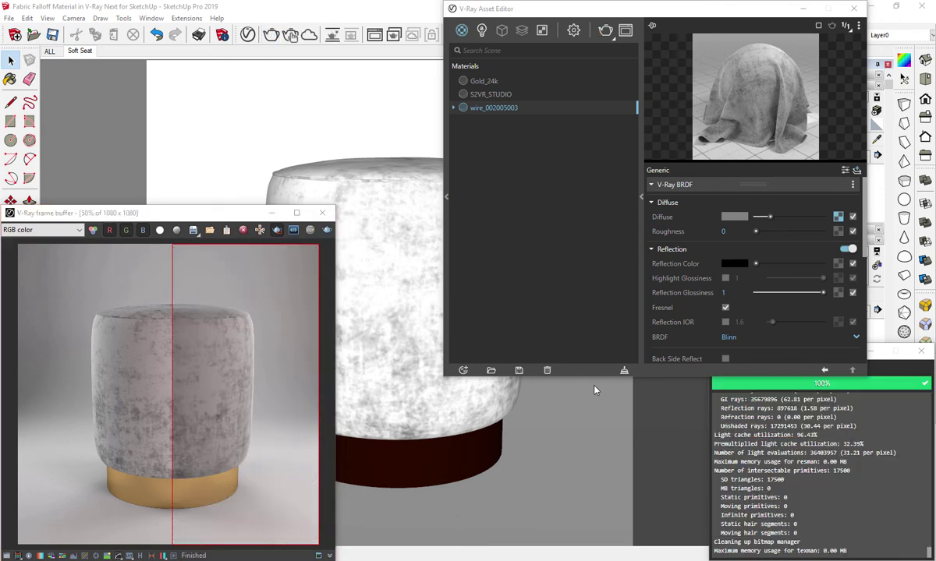
- Open the falloff's Color A bitmap and expand its Color Manipulation settings
left_click(837, 217)
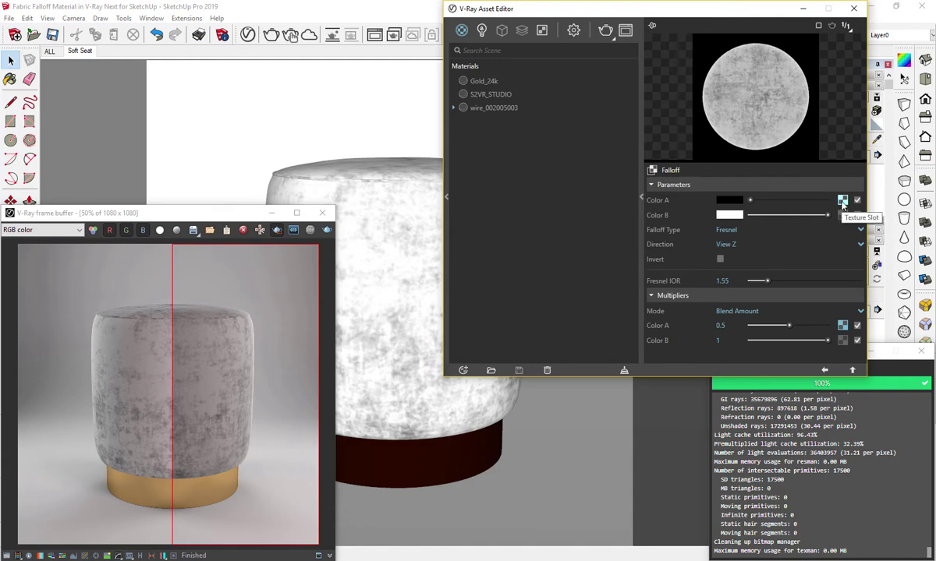
left_click(842, 201)
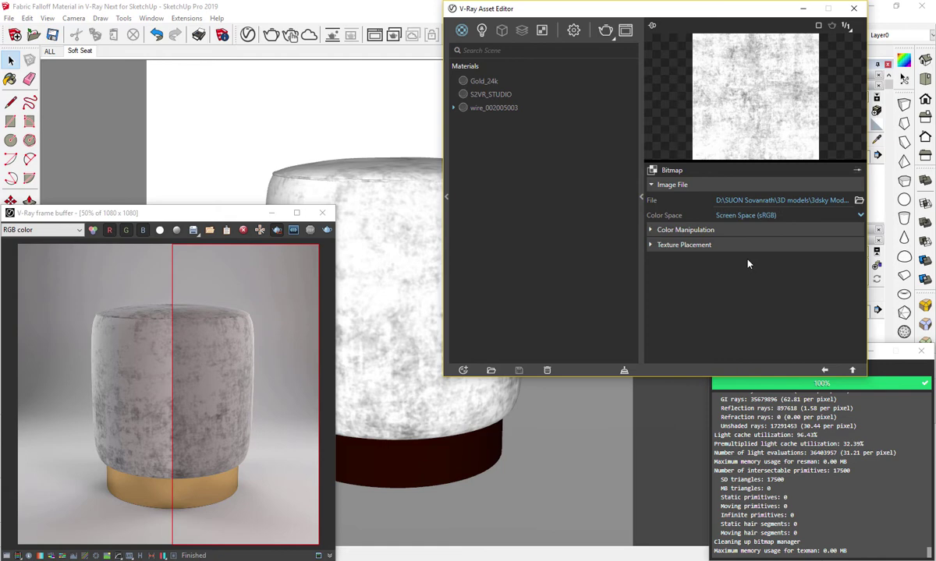
left_click(734, 231)
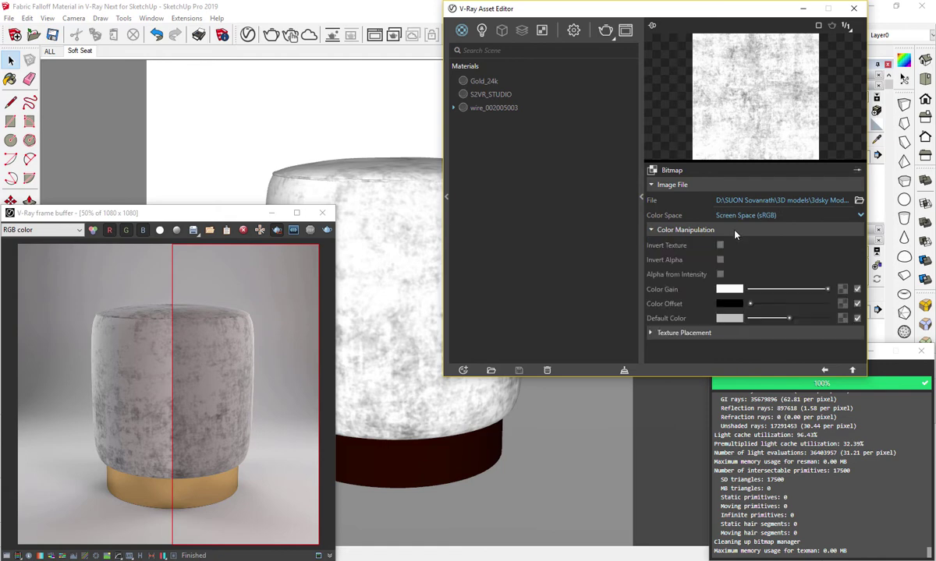
- Set the fabric bitmap's Color Gain to a soft, muted green
left_click(731, 290)
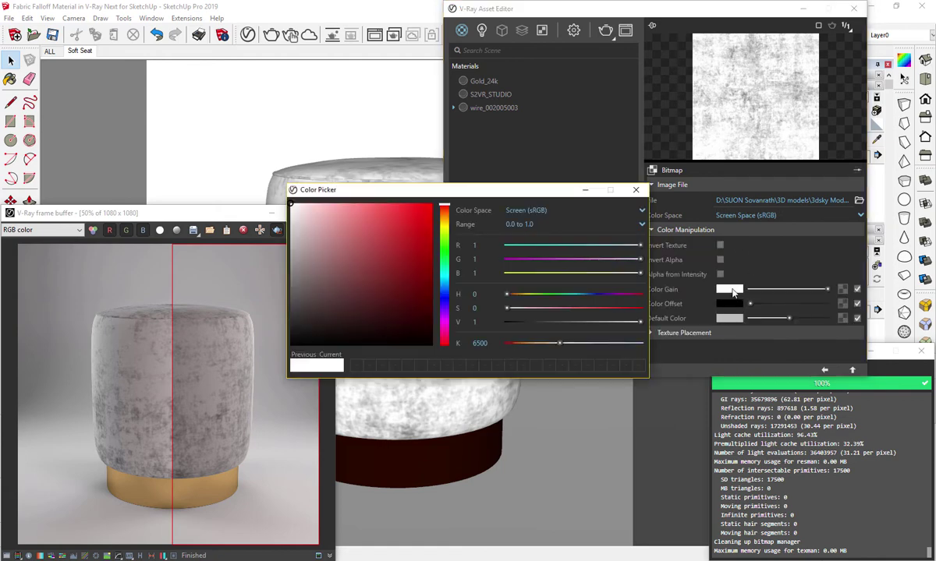
left_click(446, 252)
left_click_drag(328, 282, 335, 260)
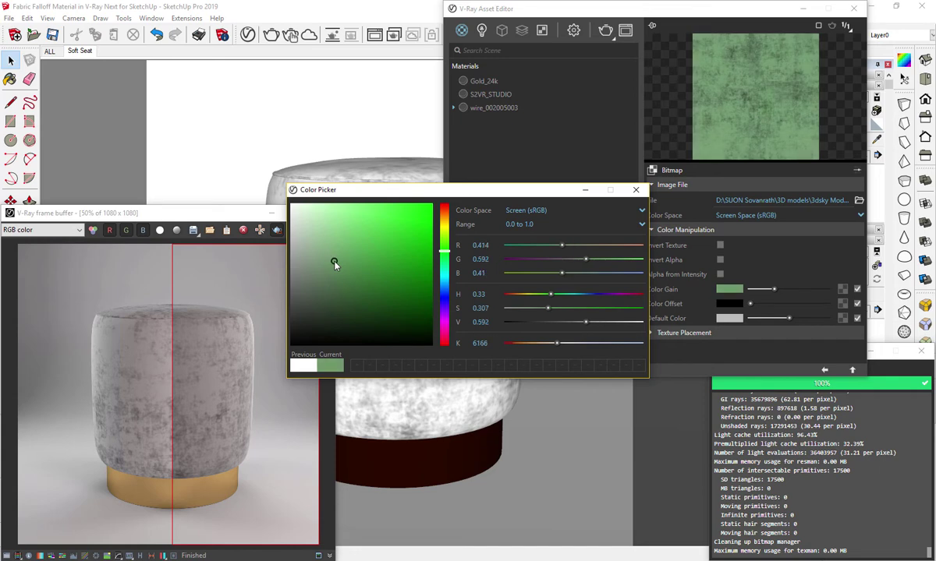
left_click(334, 256)
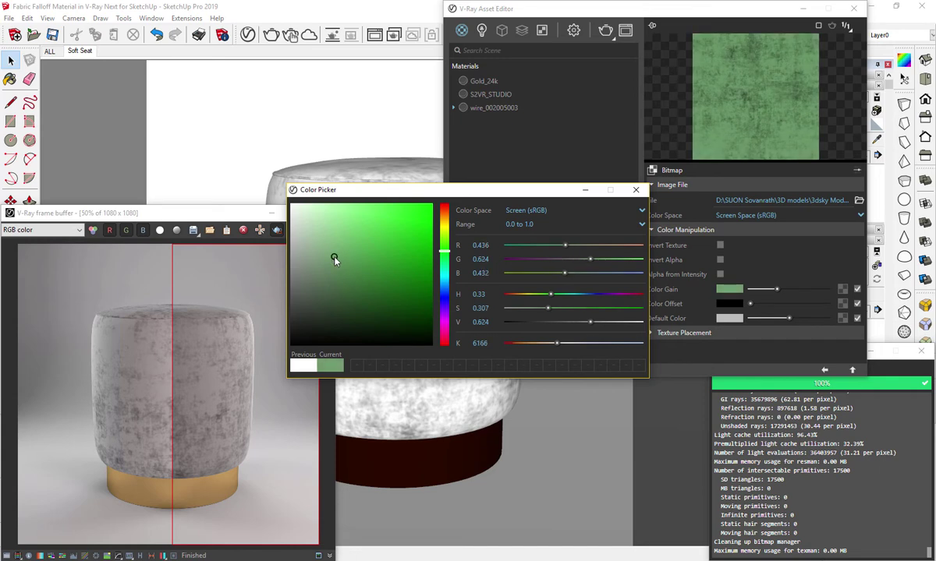
- Close the colour picker and return to the seat's main V-Ray material settings
left_click(636, 192)
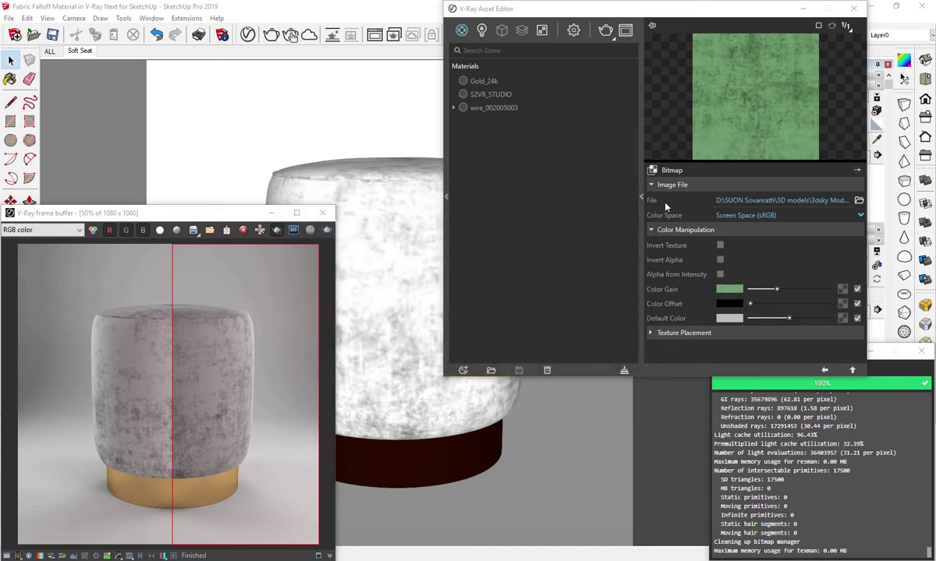
left_click(825, 371)
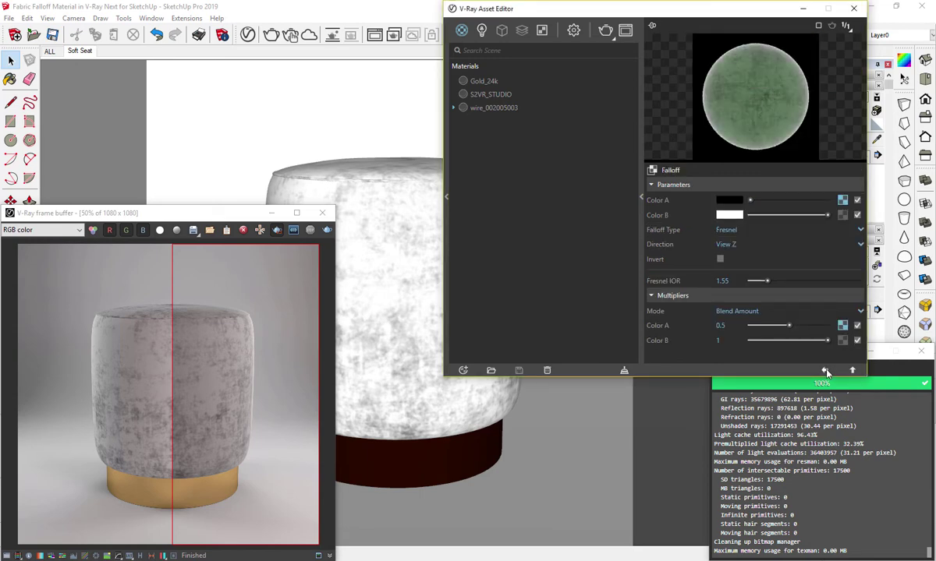
left_click(824, 372)
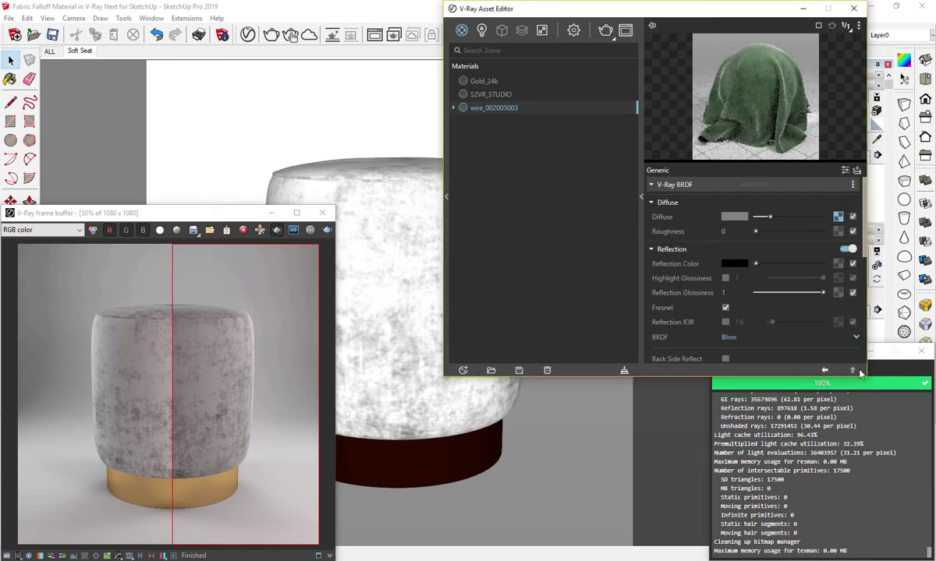
- Adjust the compare split, re-render the green fabric seat, and close the frame buffer and log
left_click(147, 321)
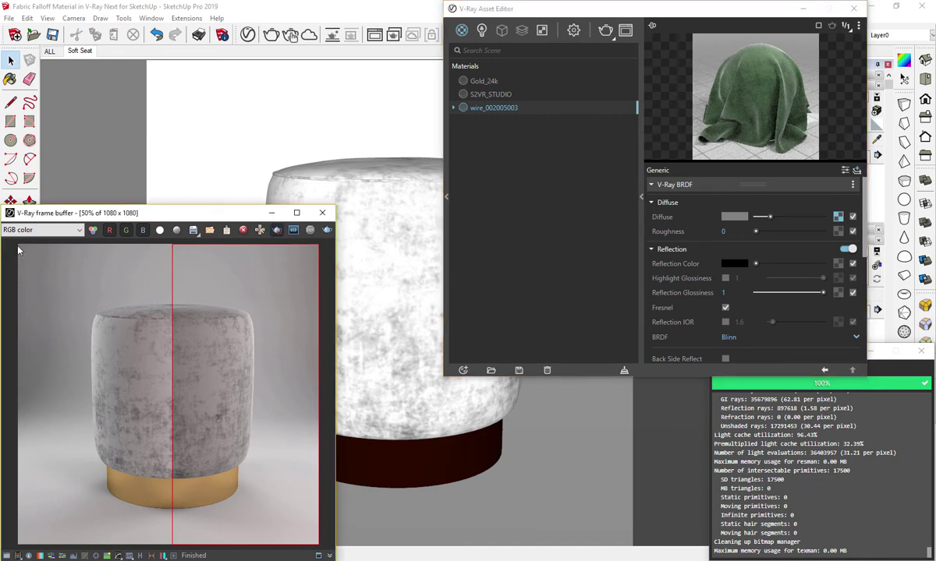
left_click_drag(173, 421, 177, 551)
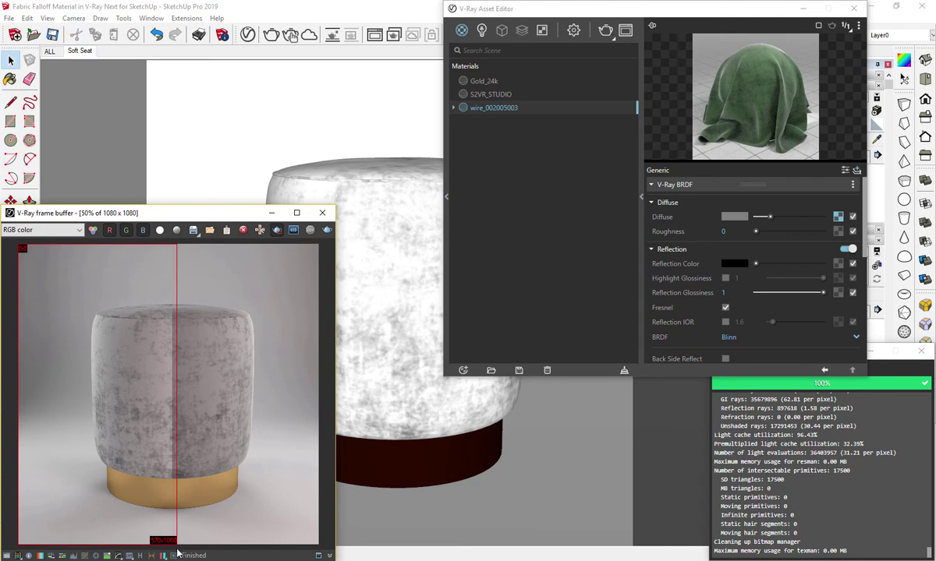
left_click(328, 230)
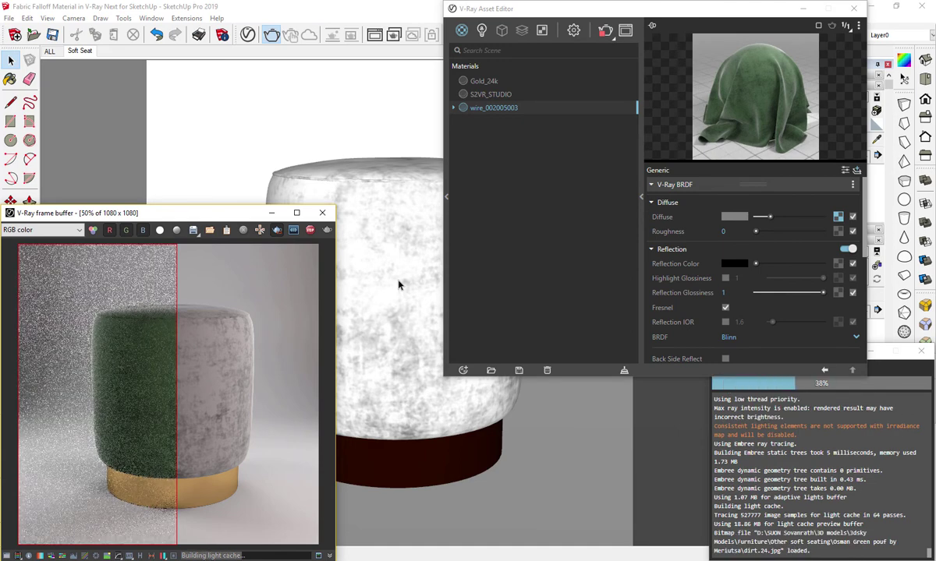
left_click(616, 429)
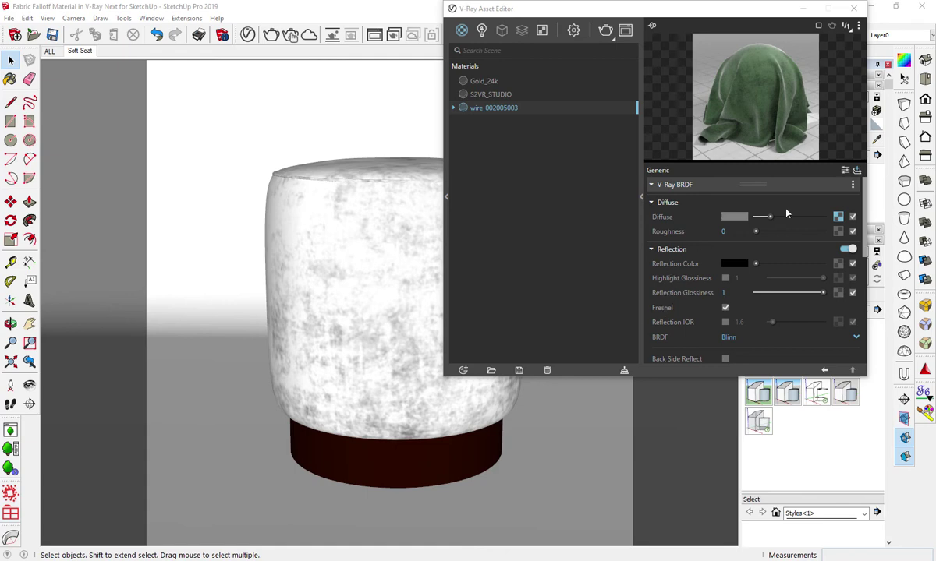
- Wrap the diffuse texture in a Color Correction map and set its contrast to 1.05
right_click(838, 219)
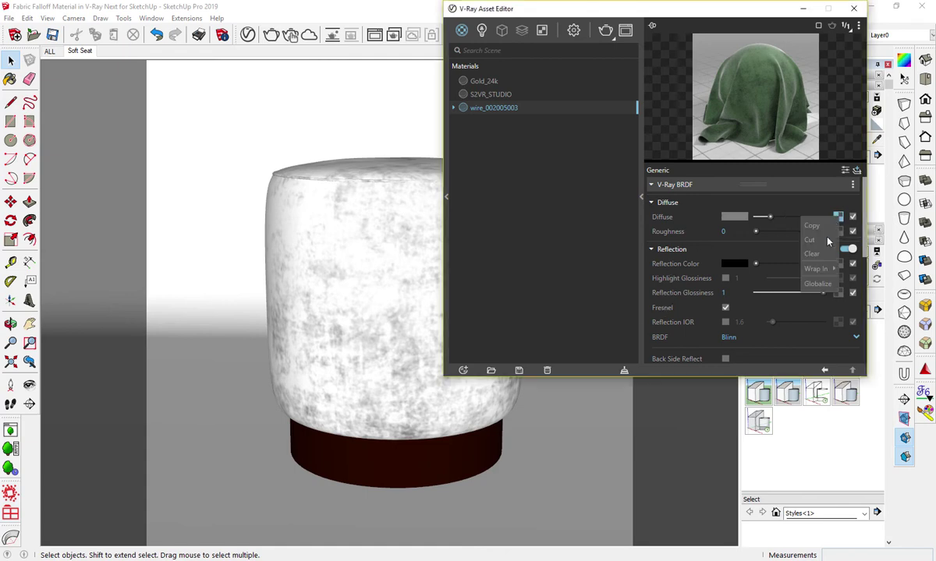
mouse_move(818, 268)
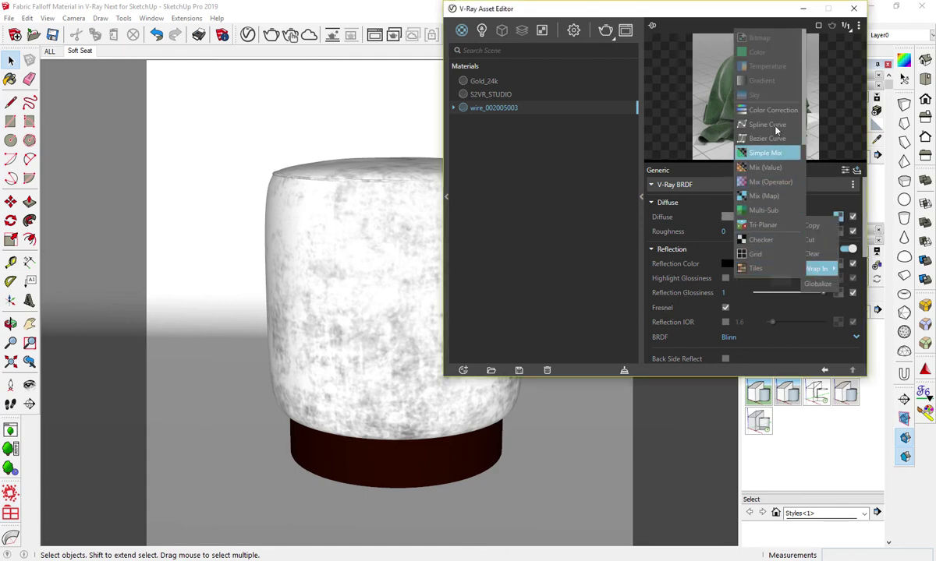
left_click(768, 110)
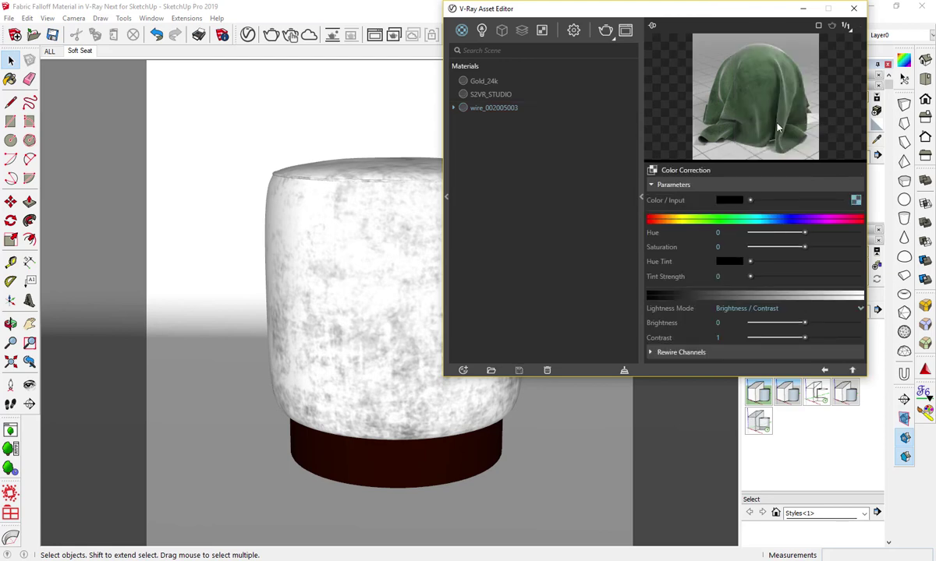
left_click(735, 337)
type(".05")
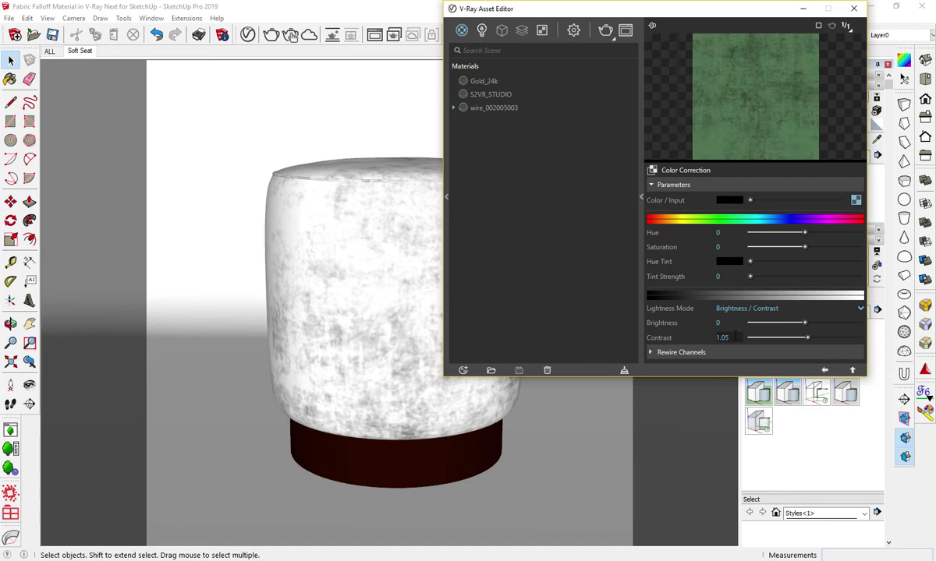
- Enable Bump / Normal Mapping on the seat material in Normal Map mode
left_click(824, 371)
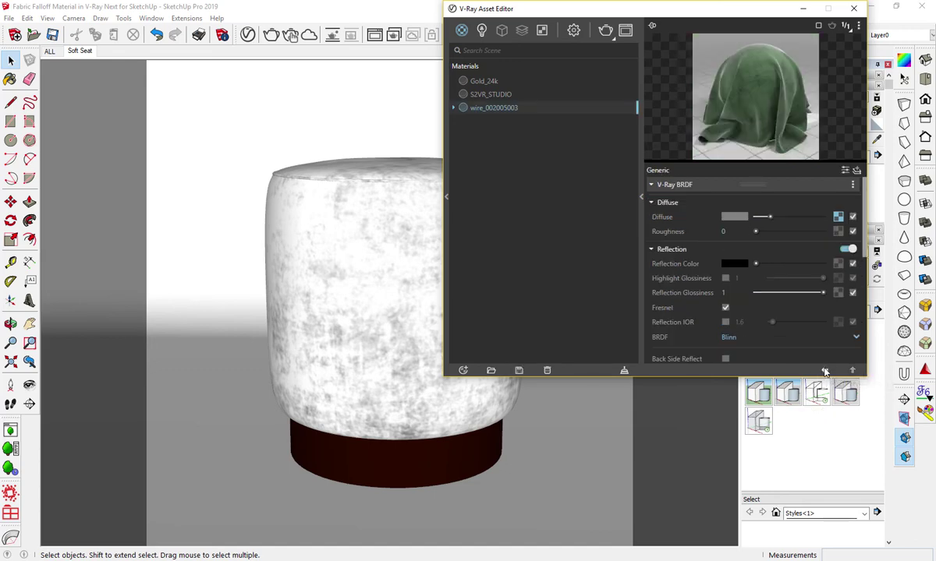
scroll(749, 327, "down", 2)
scroll(701, 312, "down", 4)
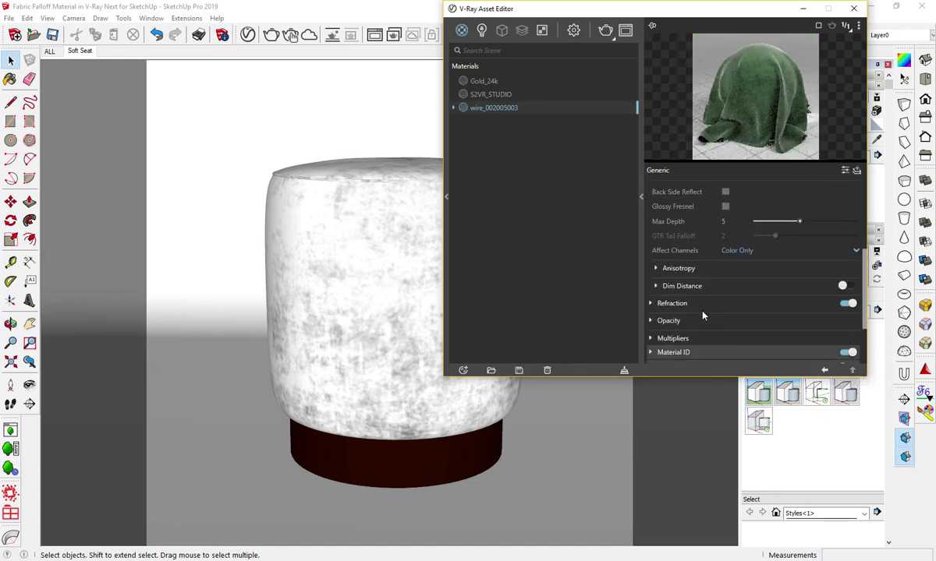
scroll(704, 314, "down", 2)
left_click(720, 328)
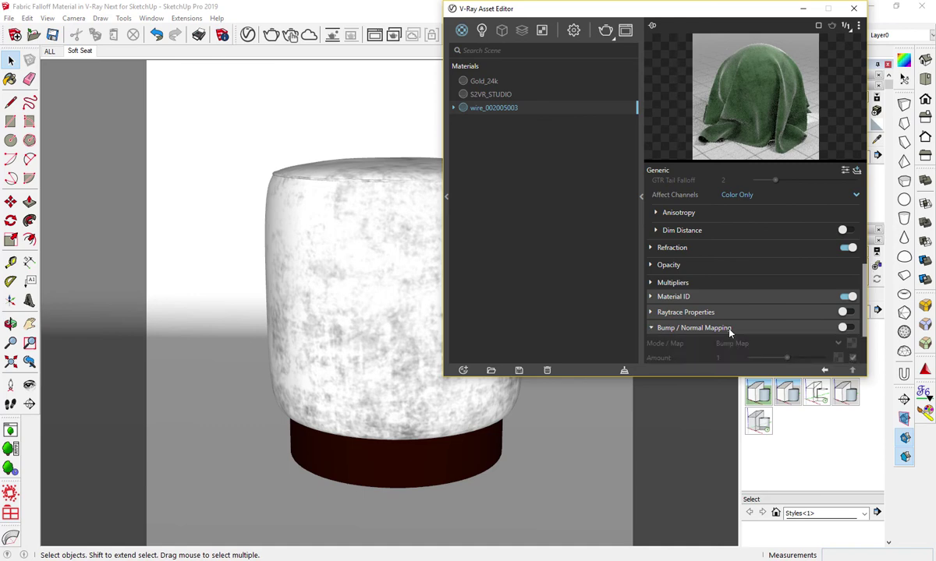
left_click(845, 273)
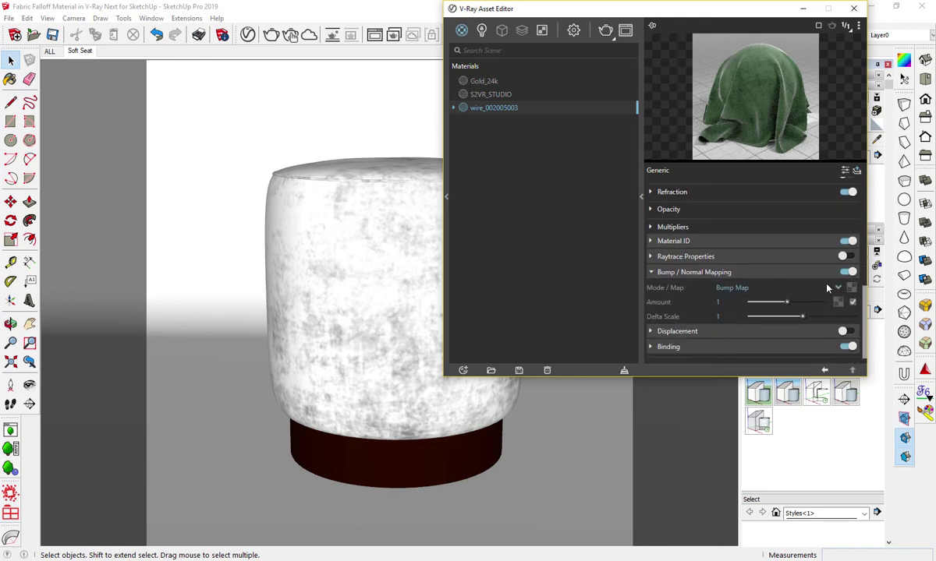
left_click(818, 288)
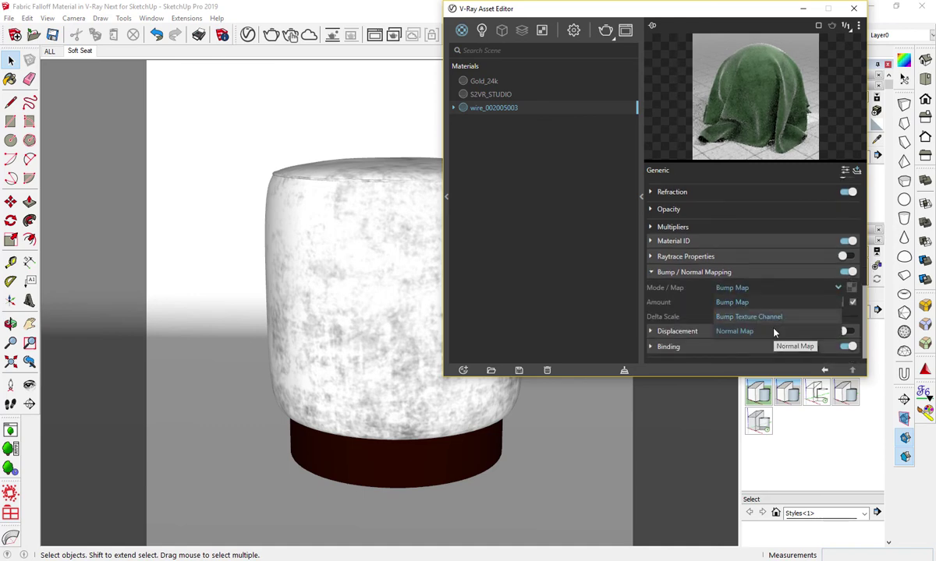
left_click(773, 331)
- Load fabric17_normal as the normal map bitmap in Rendering Space (Linear) colour space
left_click(852, 290)
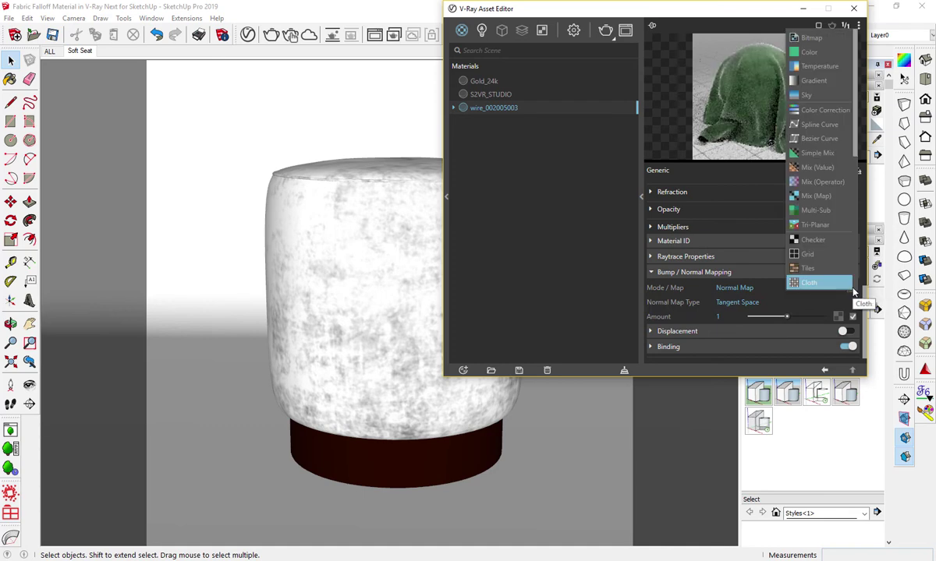
left_click(810, 38)
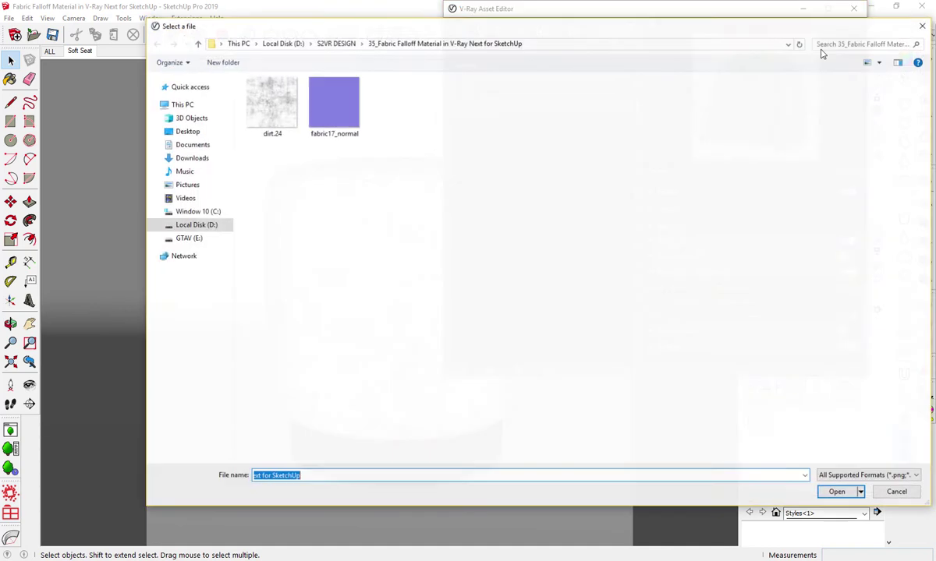
left_click(339, 131)
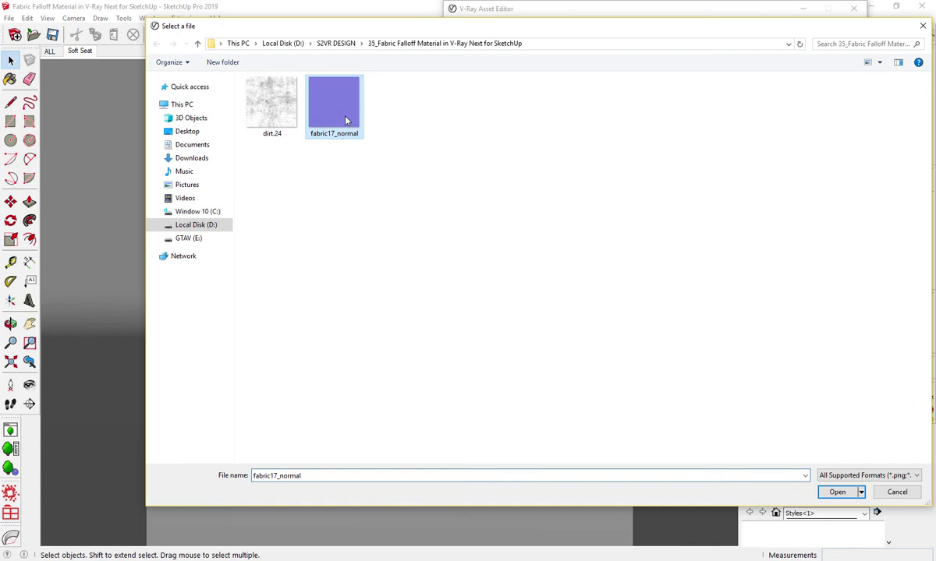
left_click(839, 493)
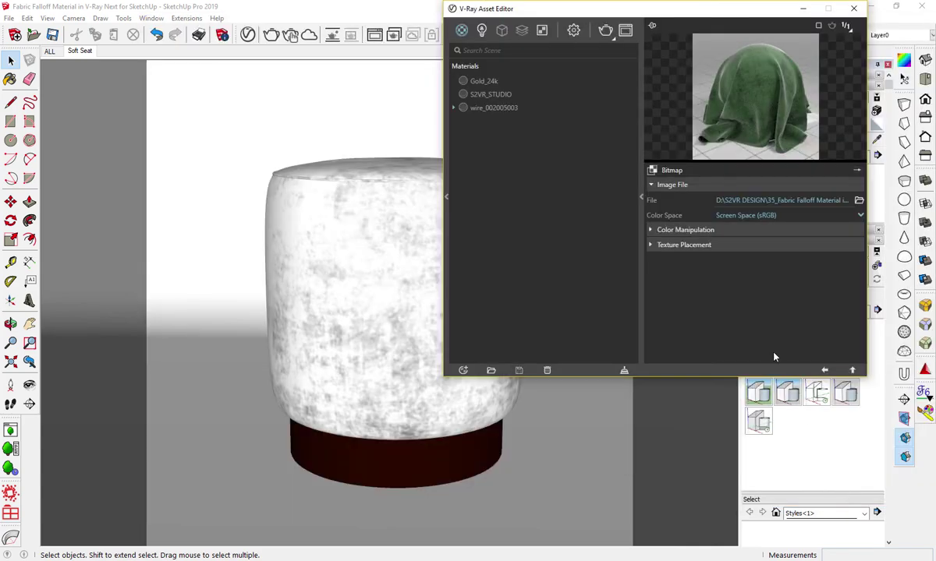
left_click(772, 217)
left_click(788, 246)
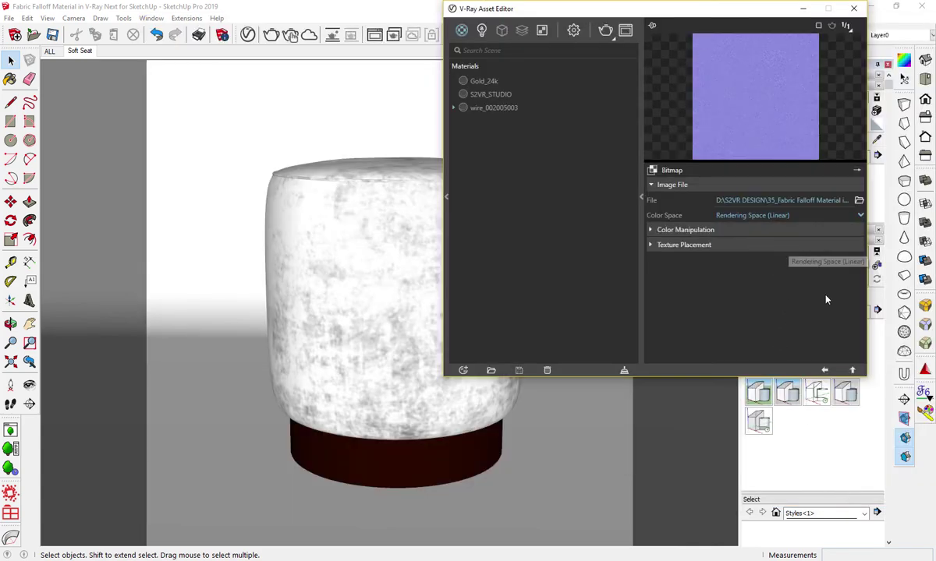
left_click(824, 372)
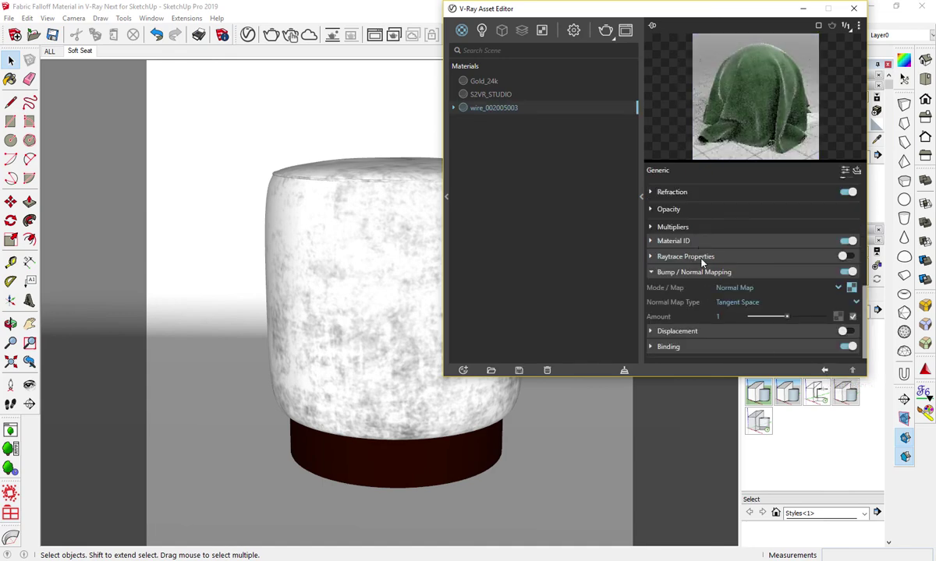
- Close the Asset Editor and render the stool with V-Ray
scroll(701, 263, "up", 5)
scroll(701, 263, "up", 3)
scroll(702, 262, "up", 1)
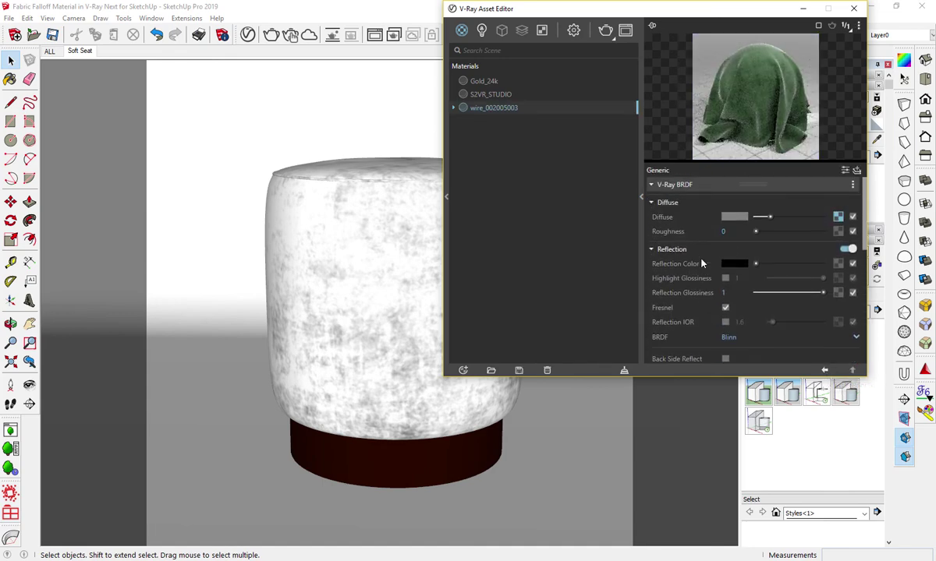
left_click(803, 9)
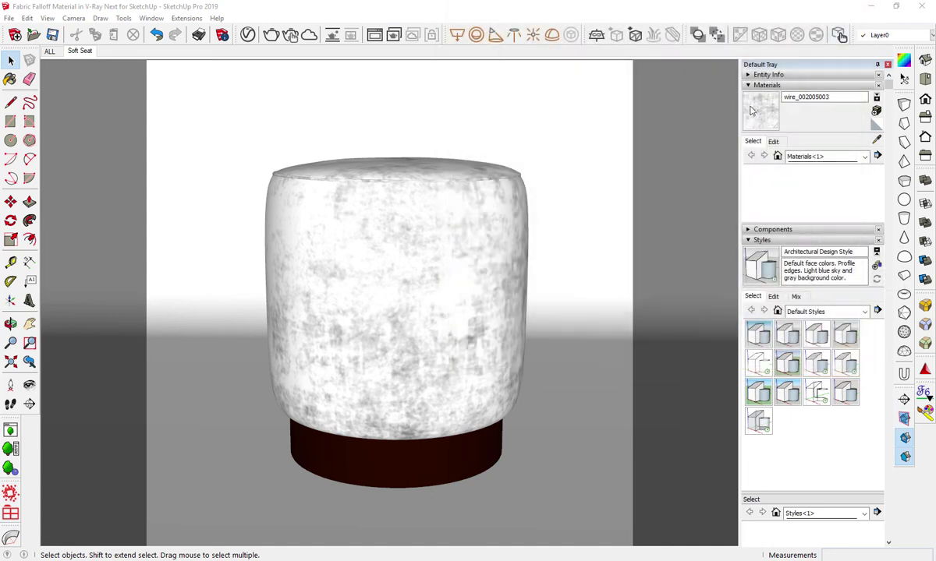
left_click(271, 34)
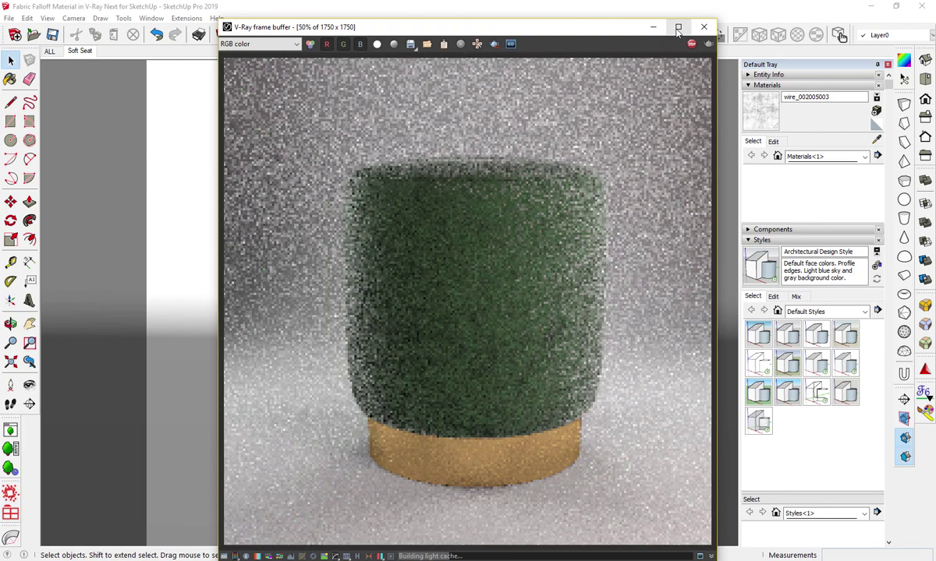
- Maximize the frame buffer and zoom in and out on the green velvet seat
left_click(677, 30)
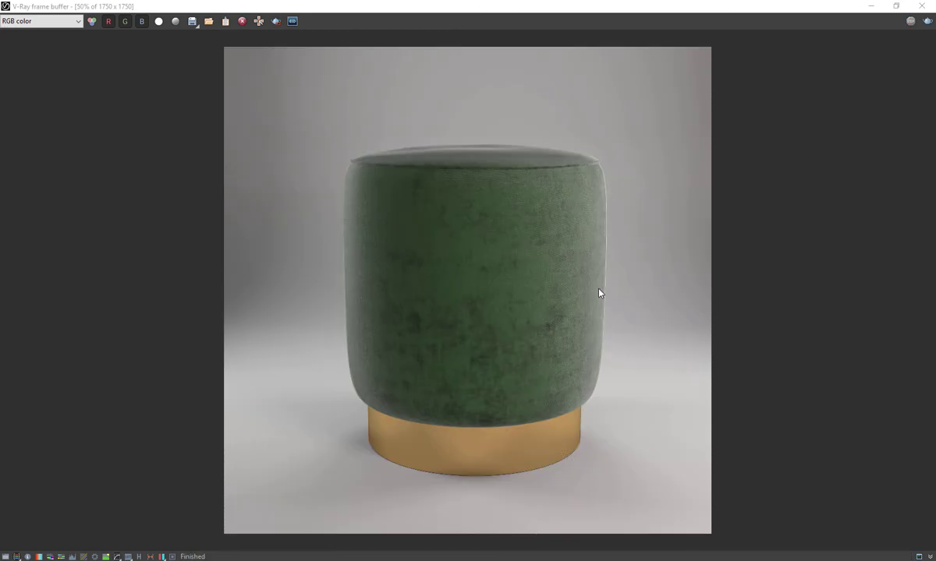
scroll(585, 296, "up", 2)
scroll(585, 296, "down", 2)
scroll(661, 305, "up", 2)
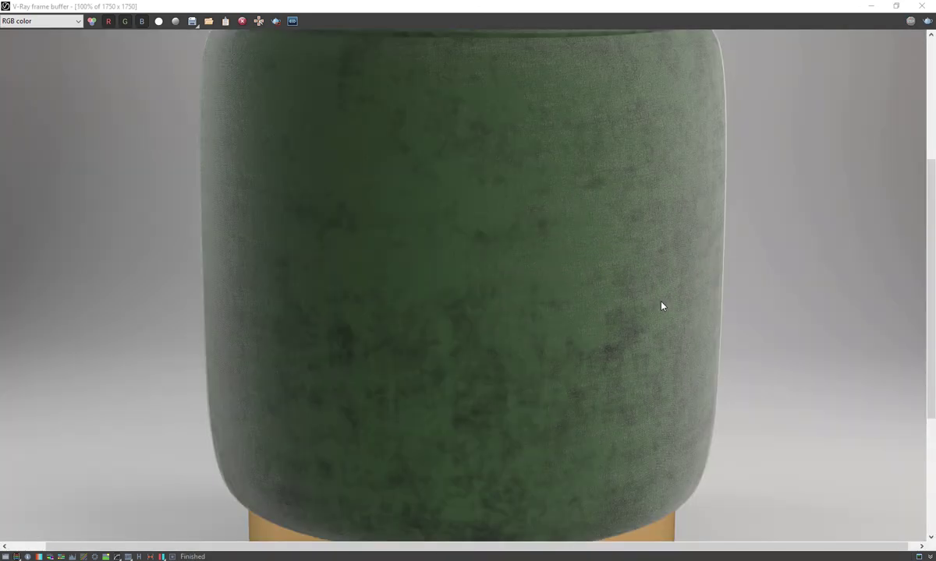
scroll(661, 306, "down", 2)
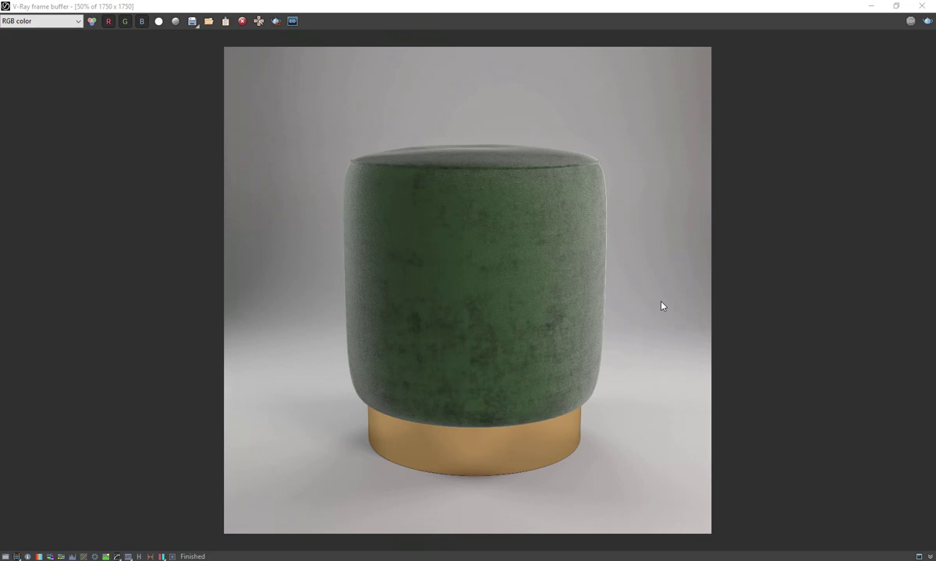